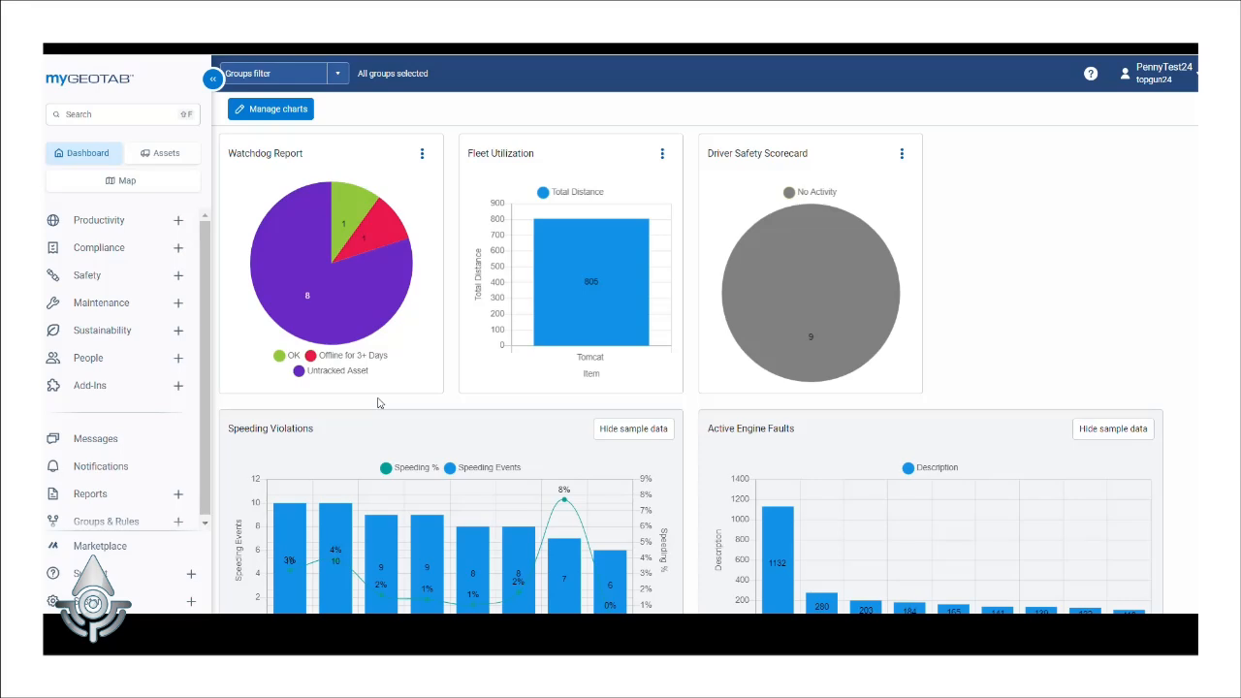
# Open the defect lists from the Asset Inspection page of the Maintenance section
pyautogui.click(103, 311)
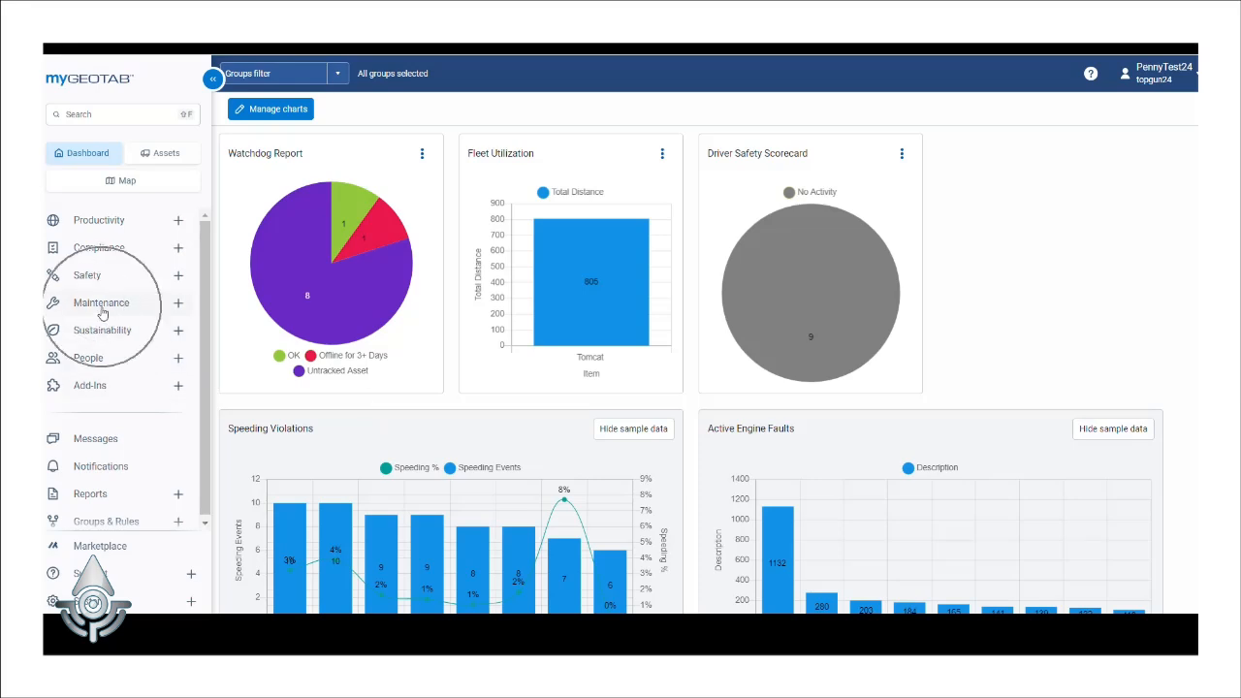
pyautogui.click(101, 331)
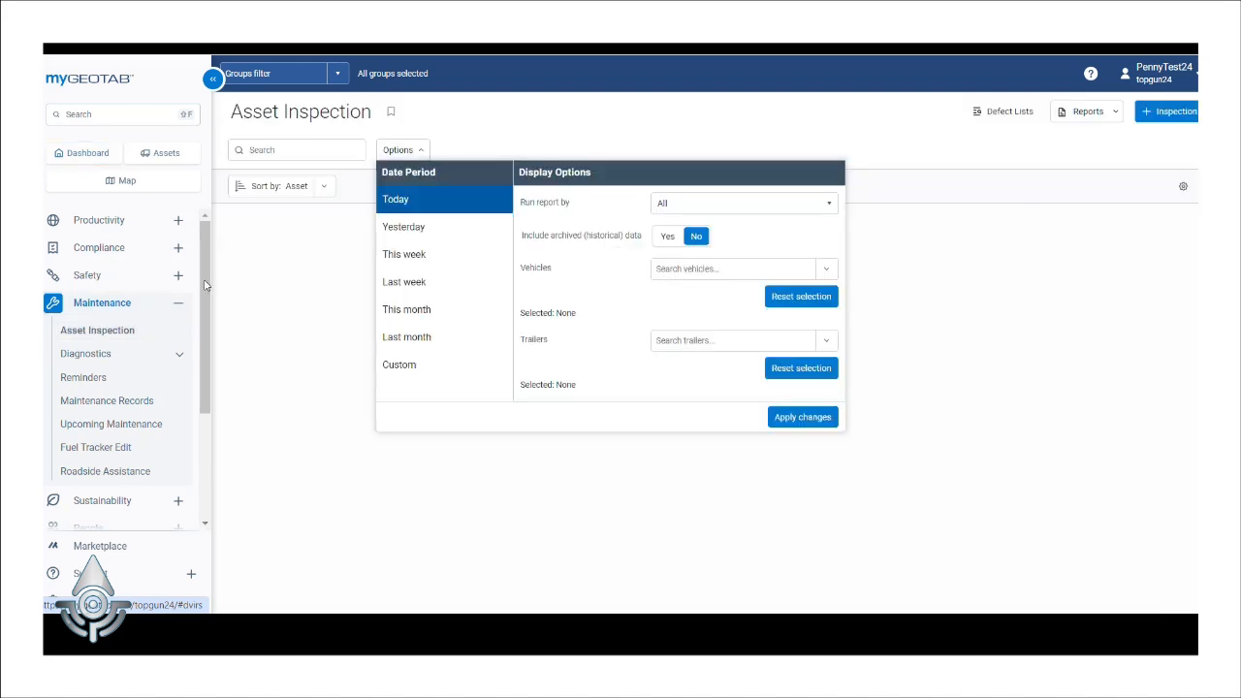
pyautogui.click(1020, 121)
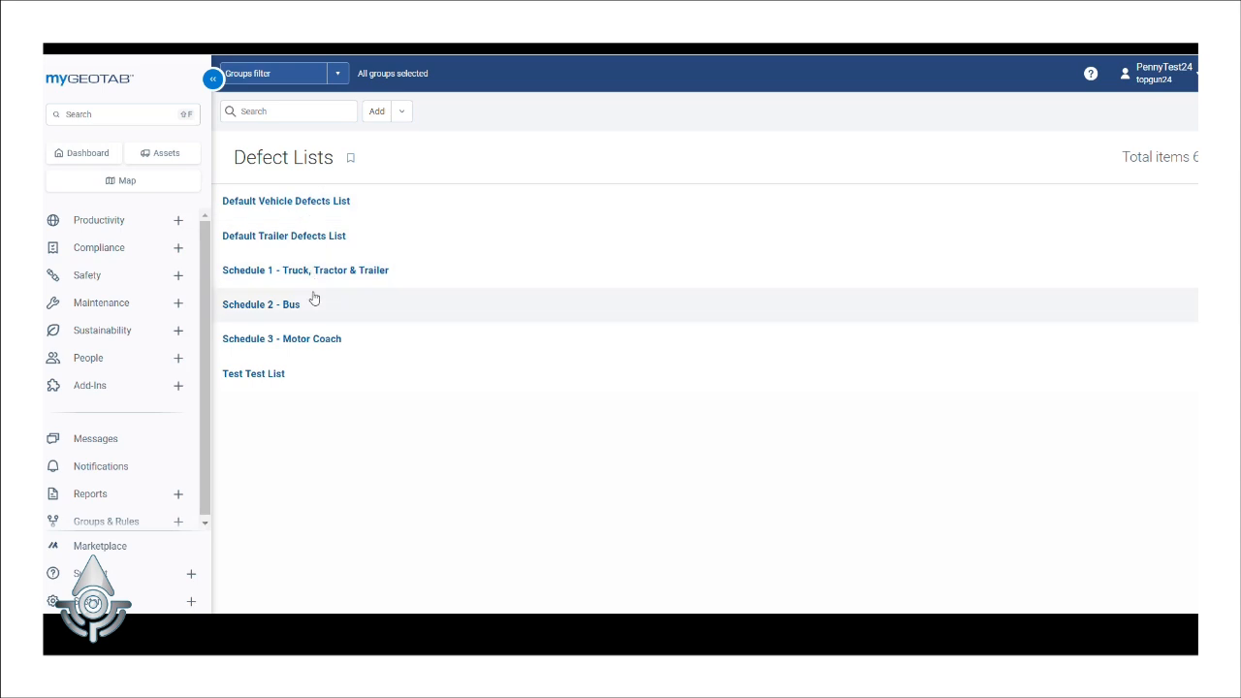
# Open the Default Vehicle Defects List for editing and rename it Topgun List
pyautogui.click(283, 237)
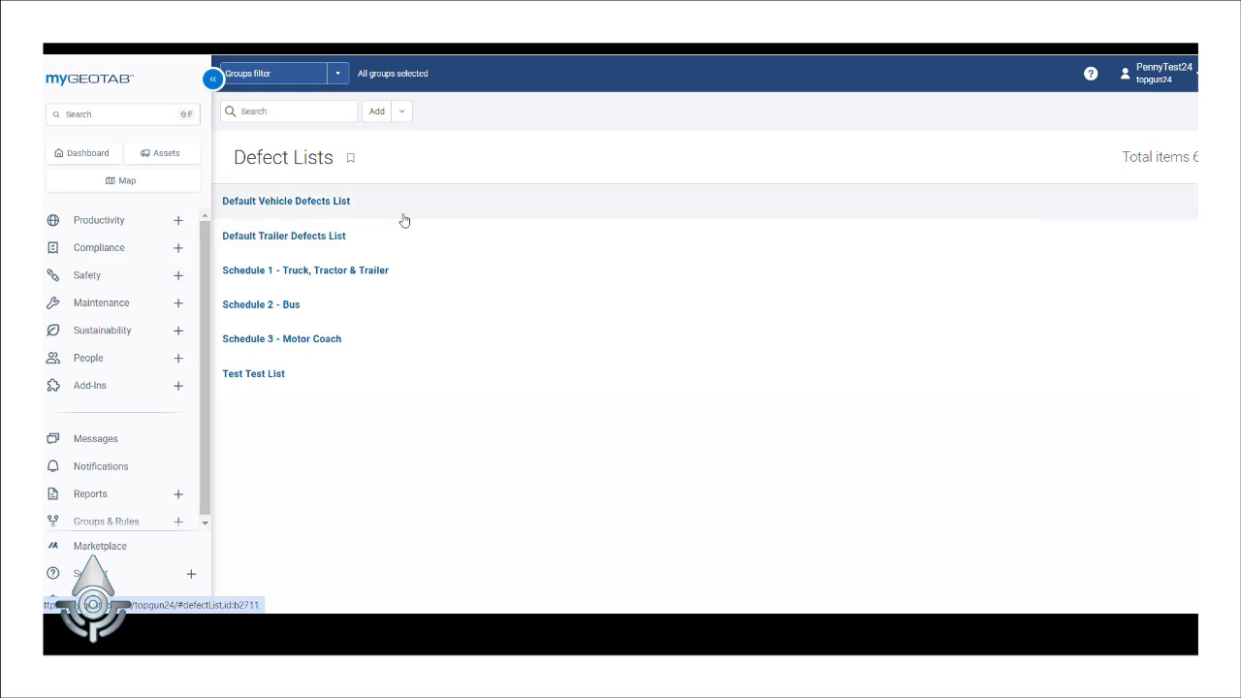
pyautogui.click(404, 115)
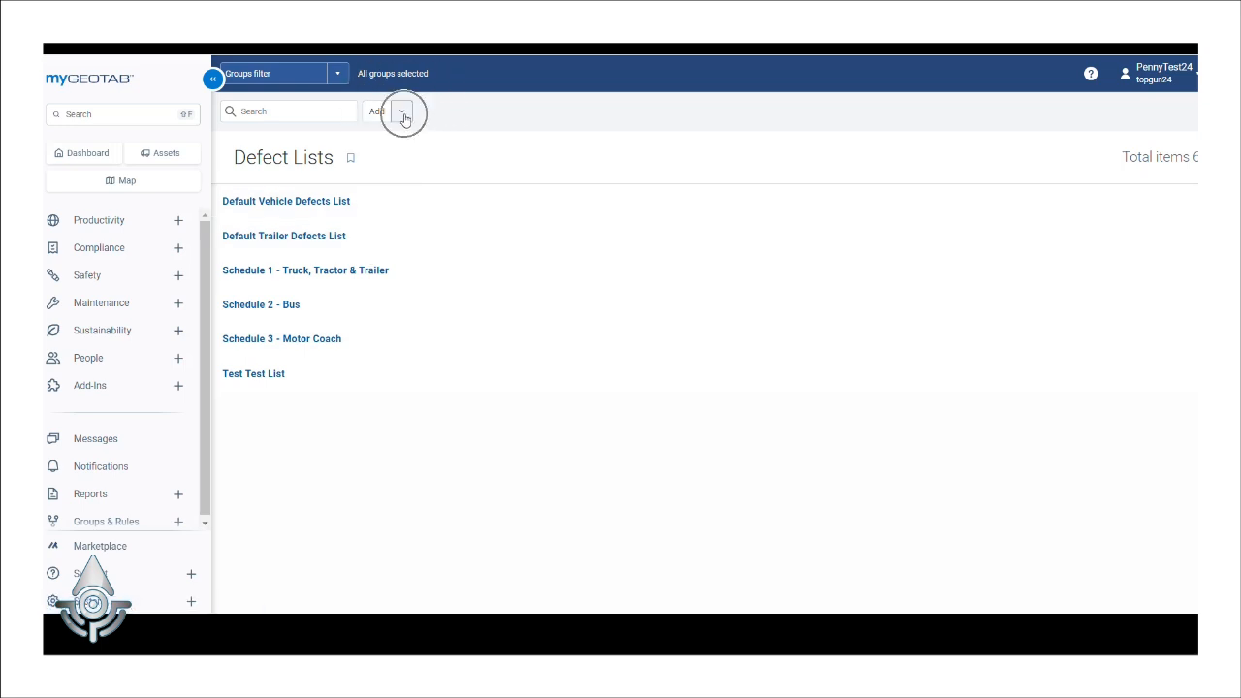
pyautogui.click(404, 116)
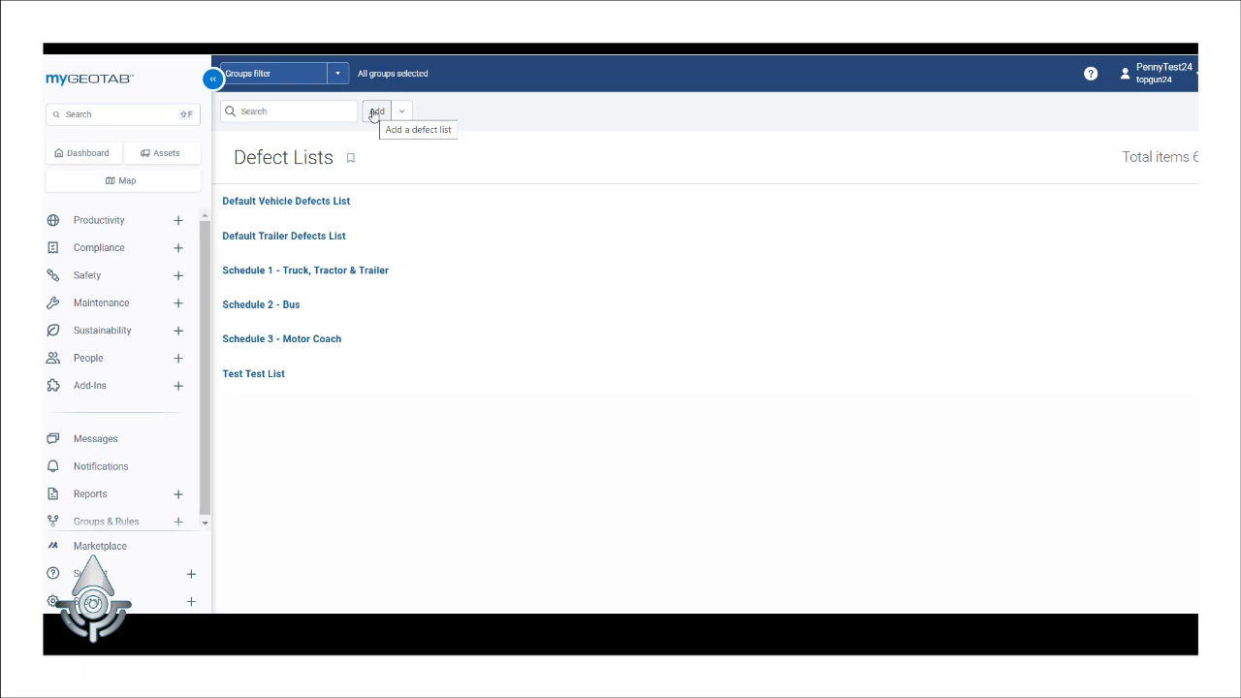
pyautogui.click(254, 205)
pyautogui.click(254, 204)
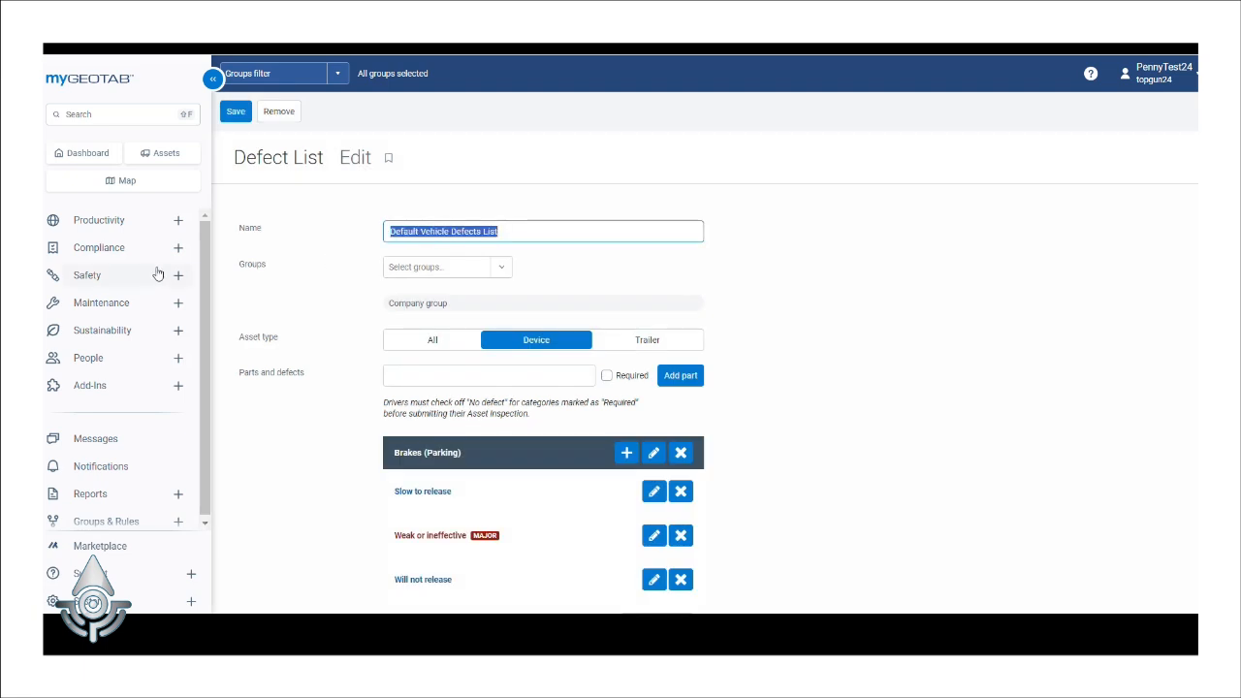
pyautogui.write('Topgun Lis')
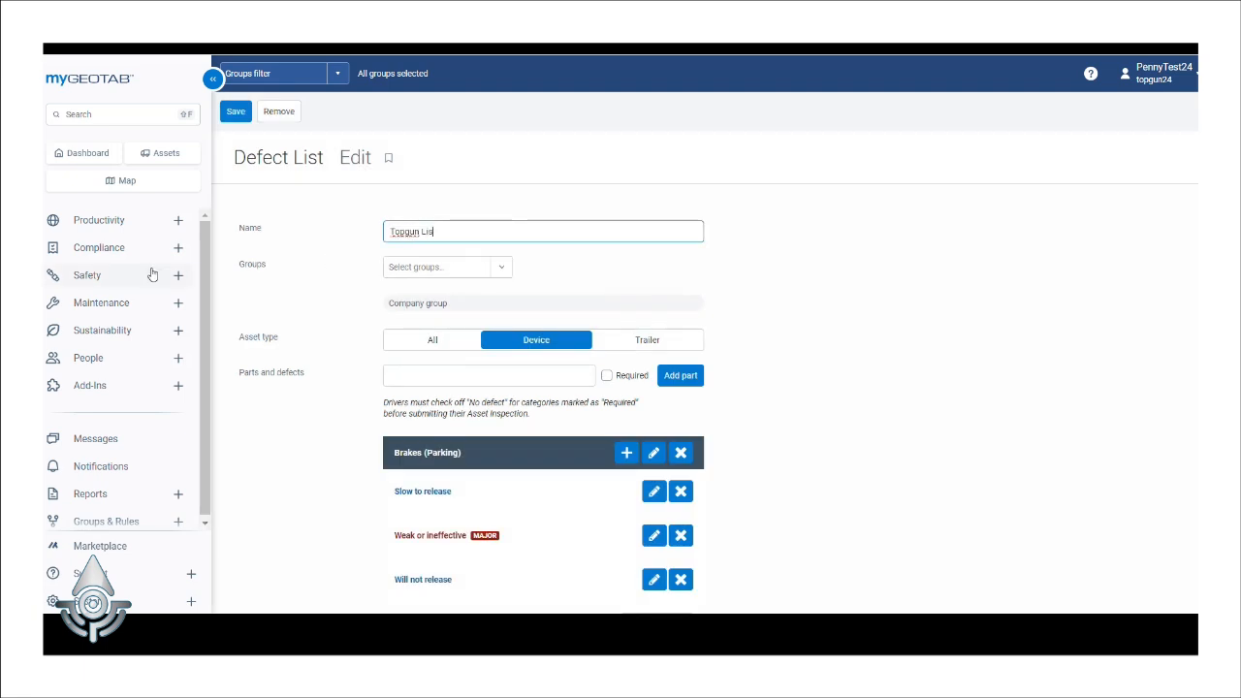
pyautogui.write('t')
# Set the severity of the "Chatters, shudders, or vibrates" defect under Brakes (Service) to Major
pyautogui.scroll(-2, 762, 405)
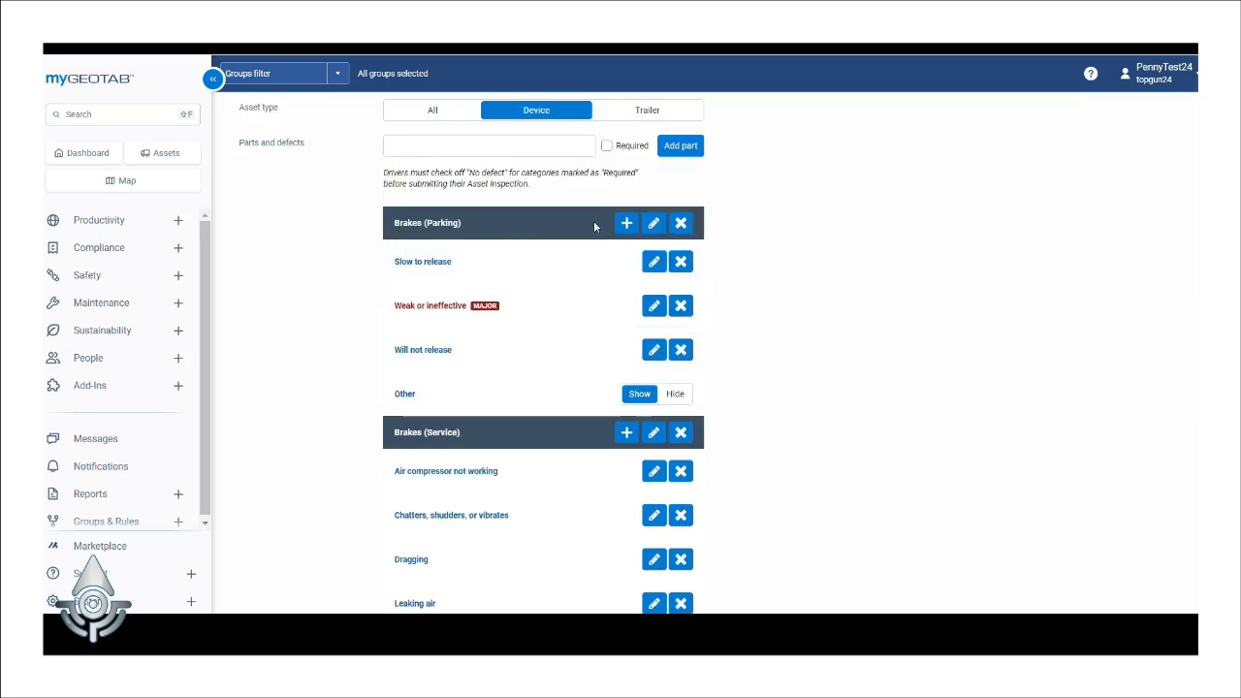
pyautogui.scroll(-2, 585, 224)
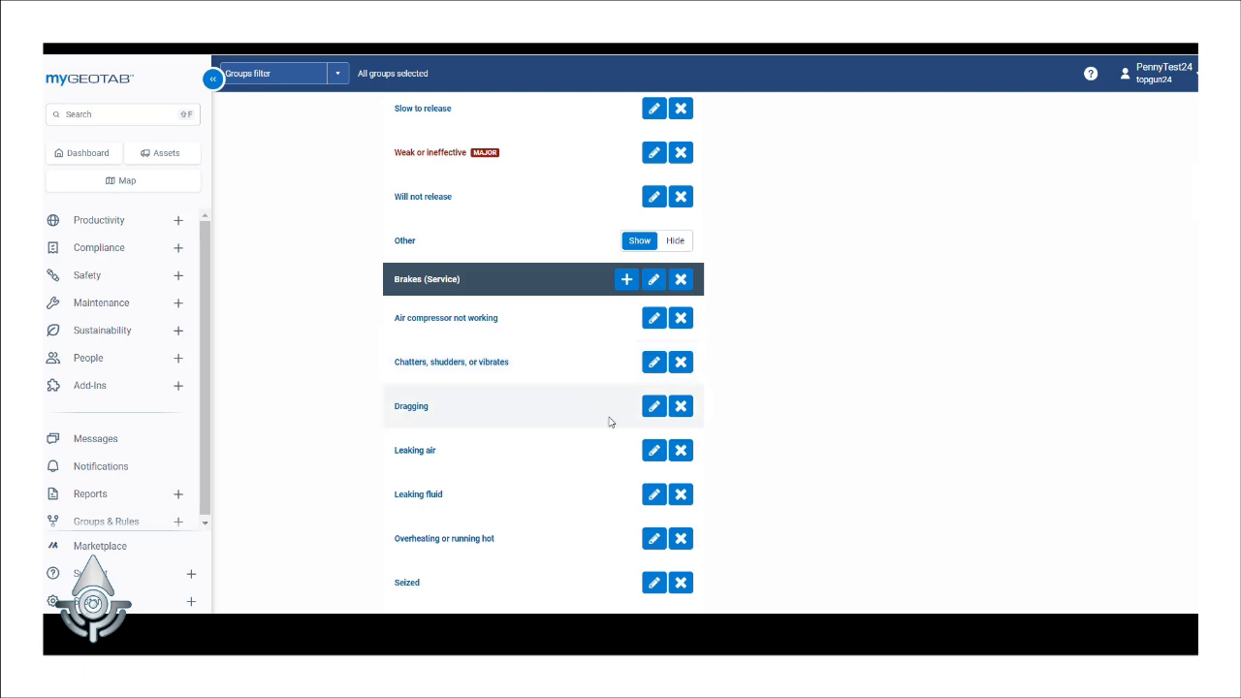
pyautogui.click(656, 323)
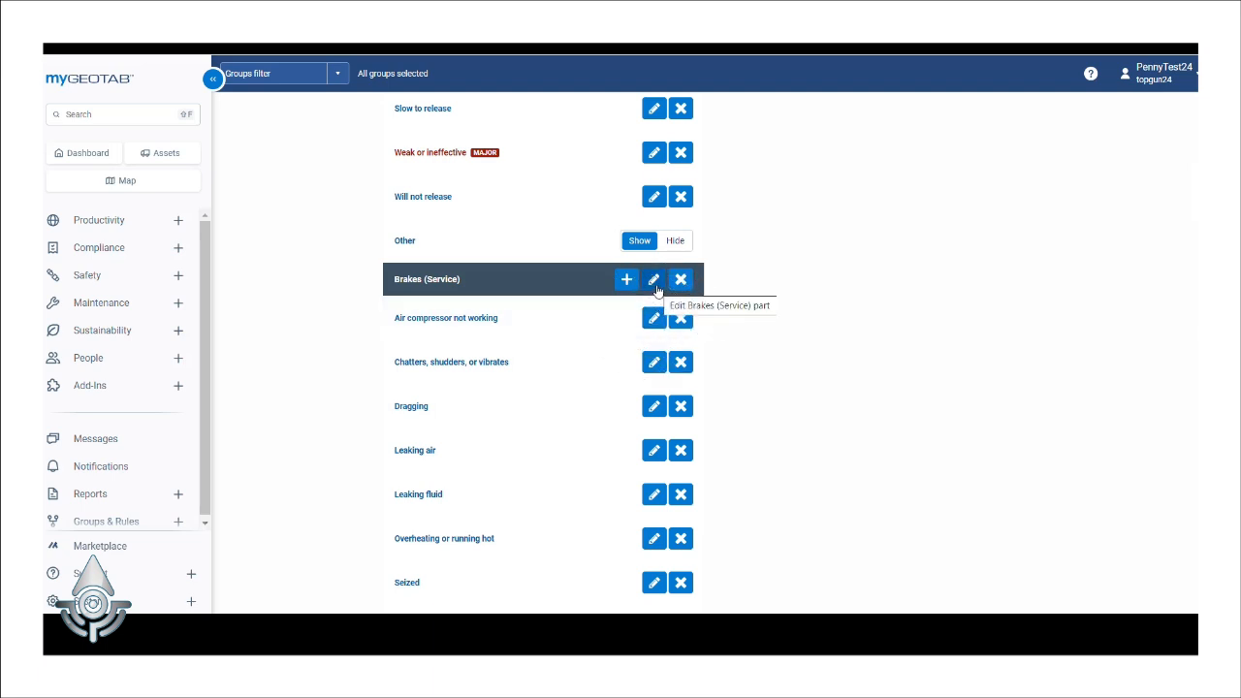
pyautogui.click(656, 287)
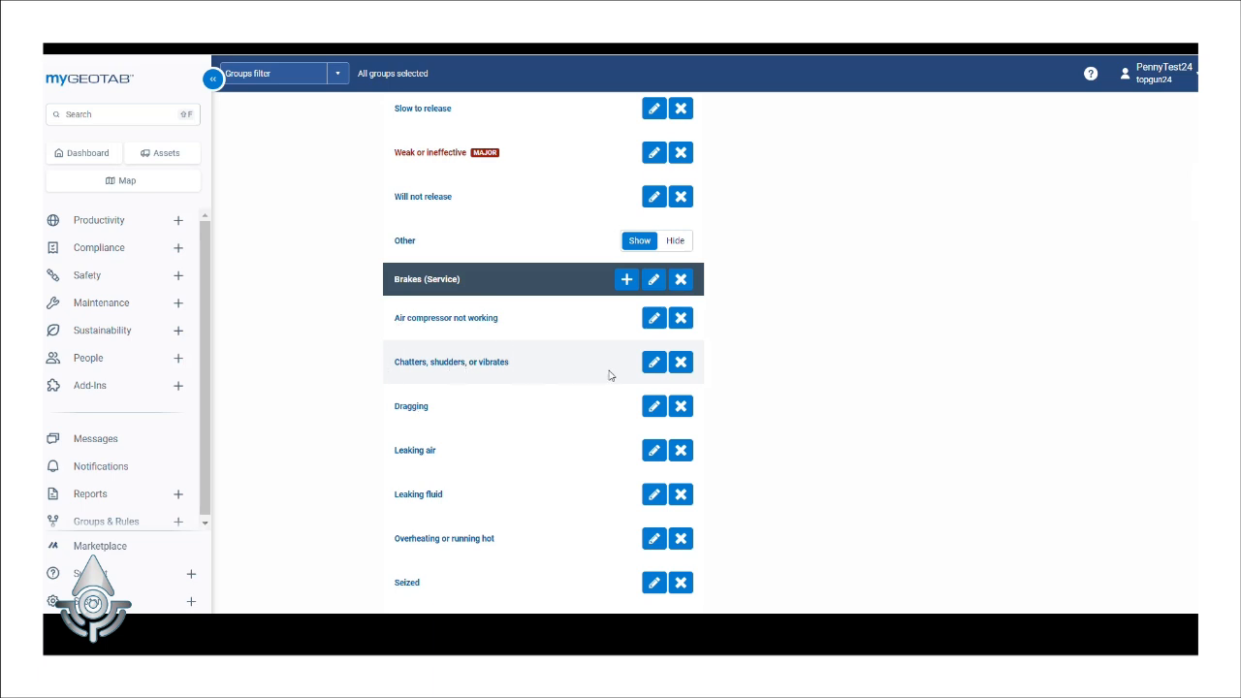
pyautogui.click(651, 366)
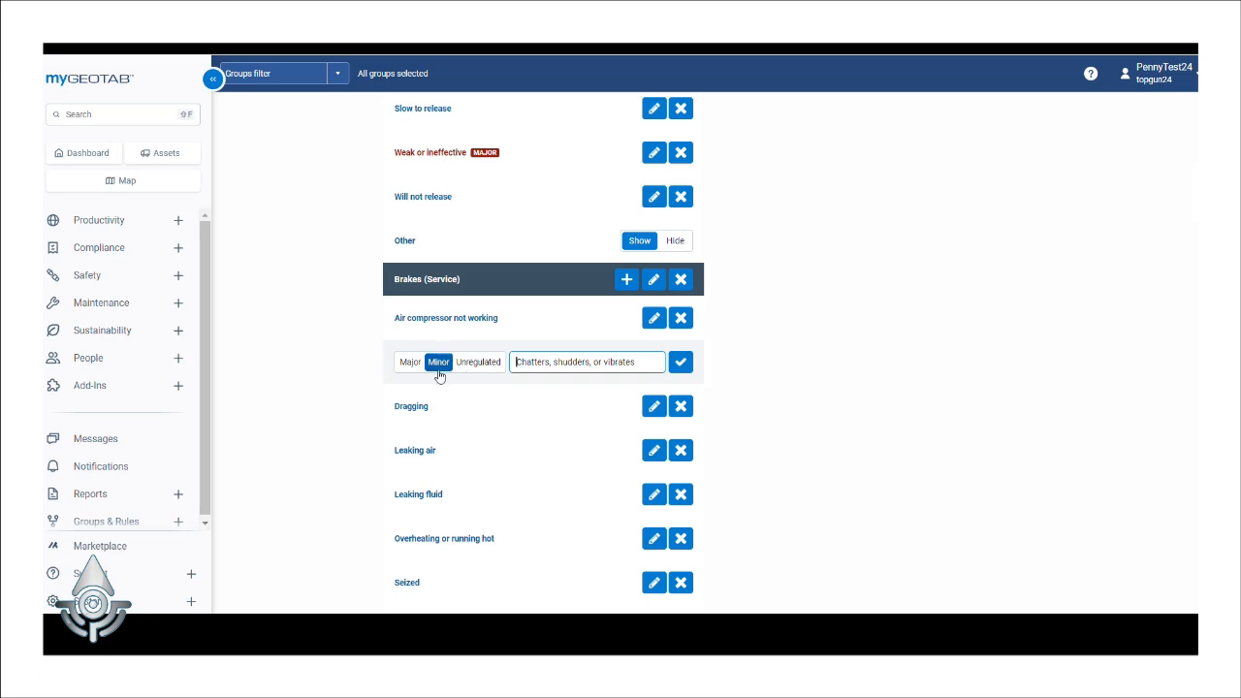
pyautogui.press('ctrl')
pyautogui.press('ctrl')
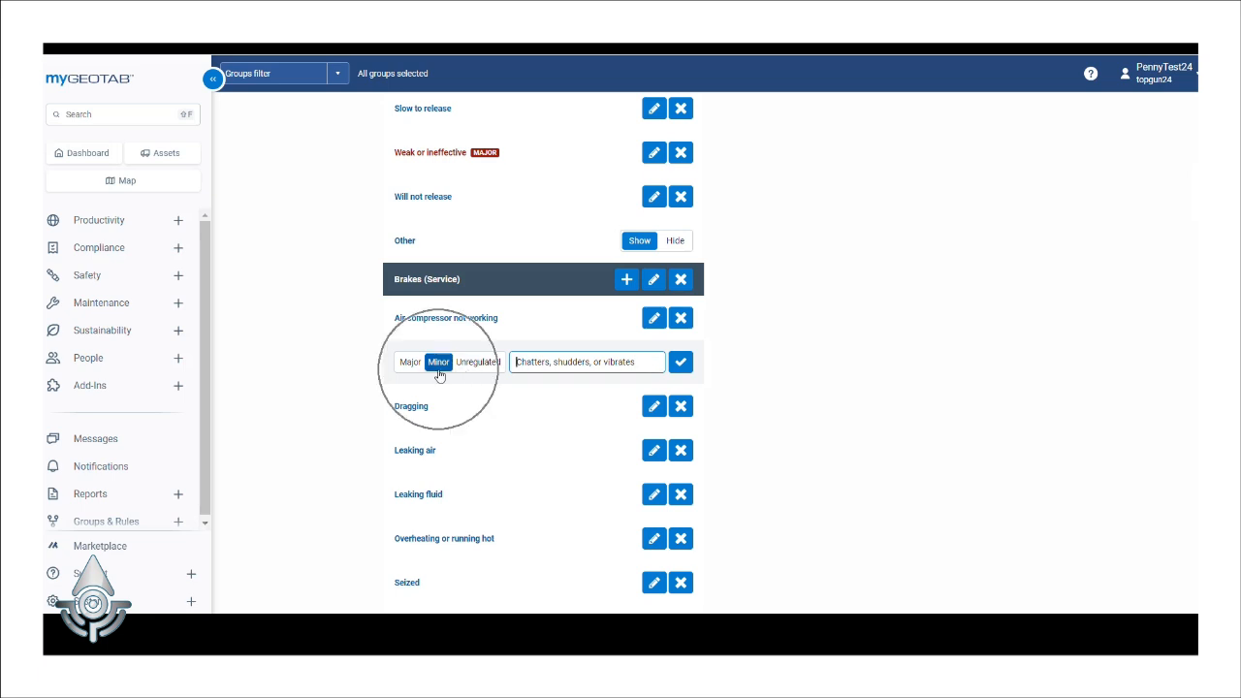
pyautogui.press('ctrl')
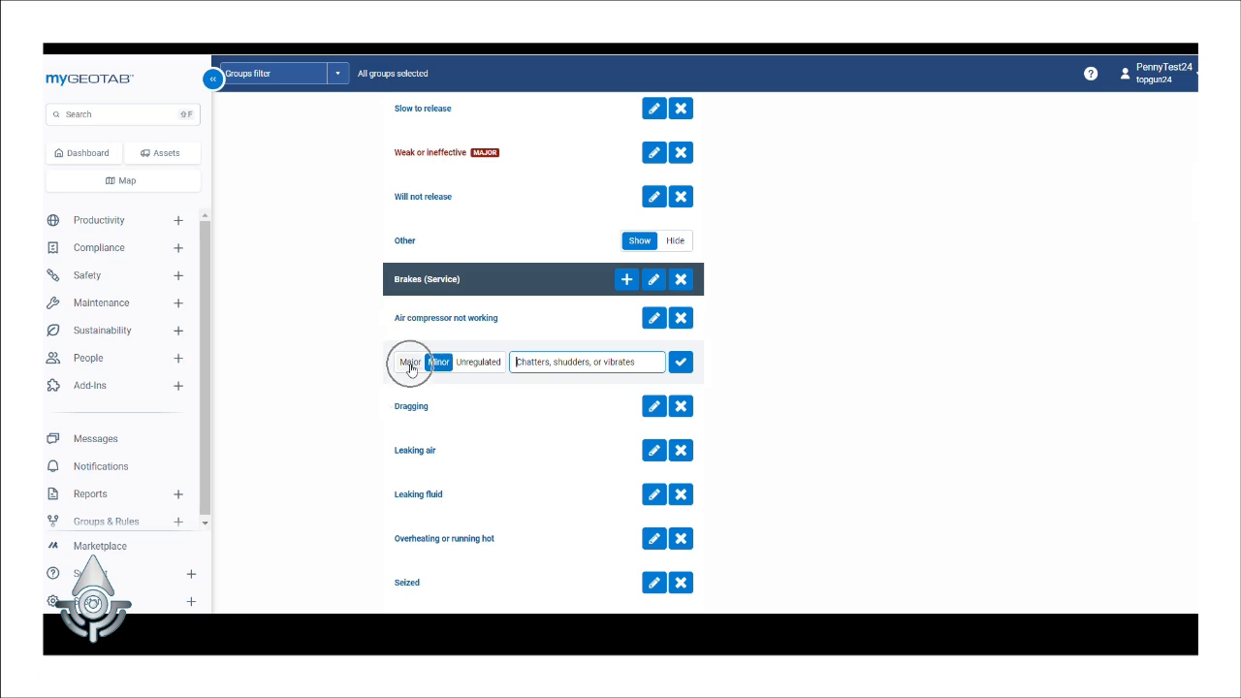
pyautogui.click(411, 365)
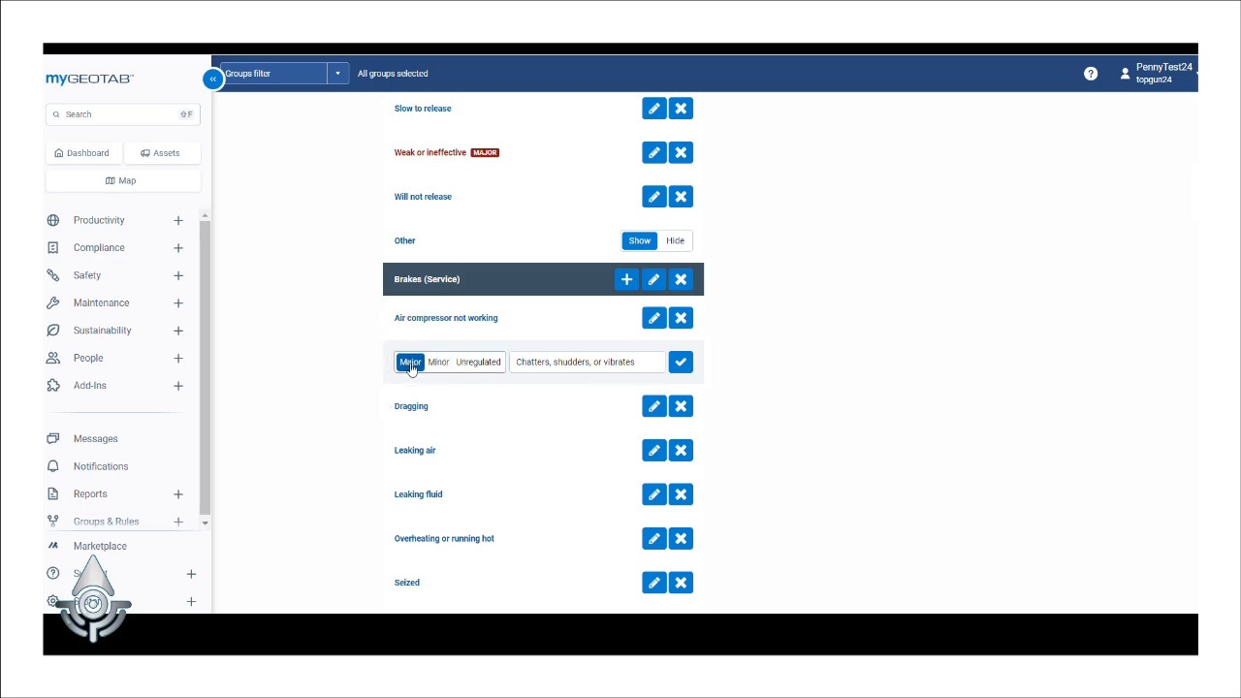
pyautogui.press('ctrl')
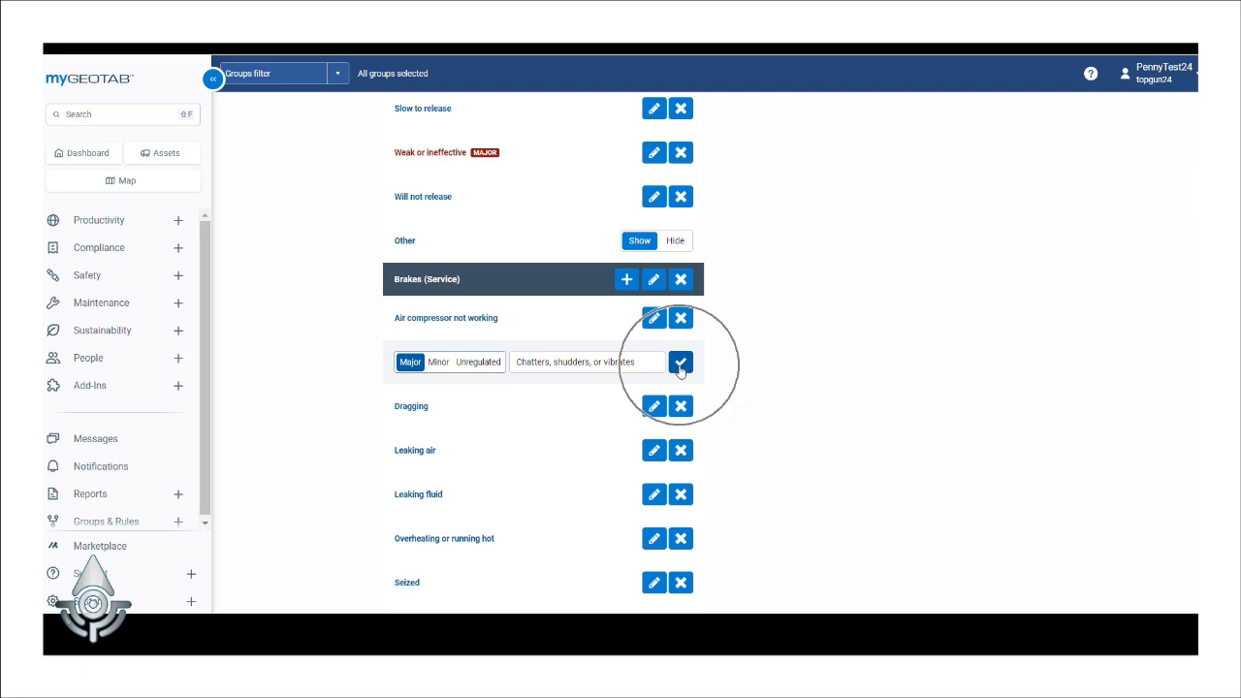
pyautogui.click(680, 363)
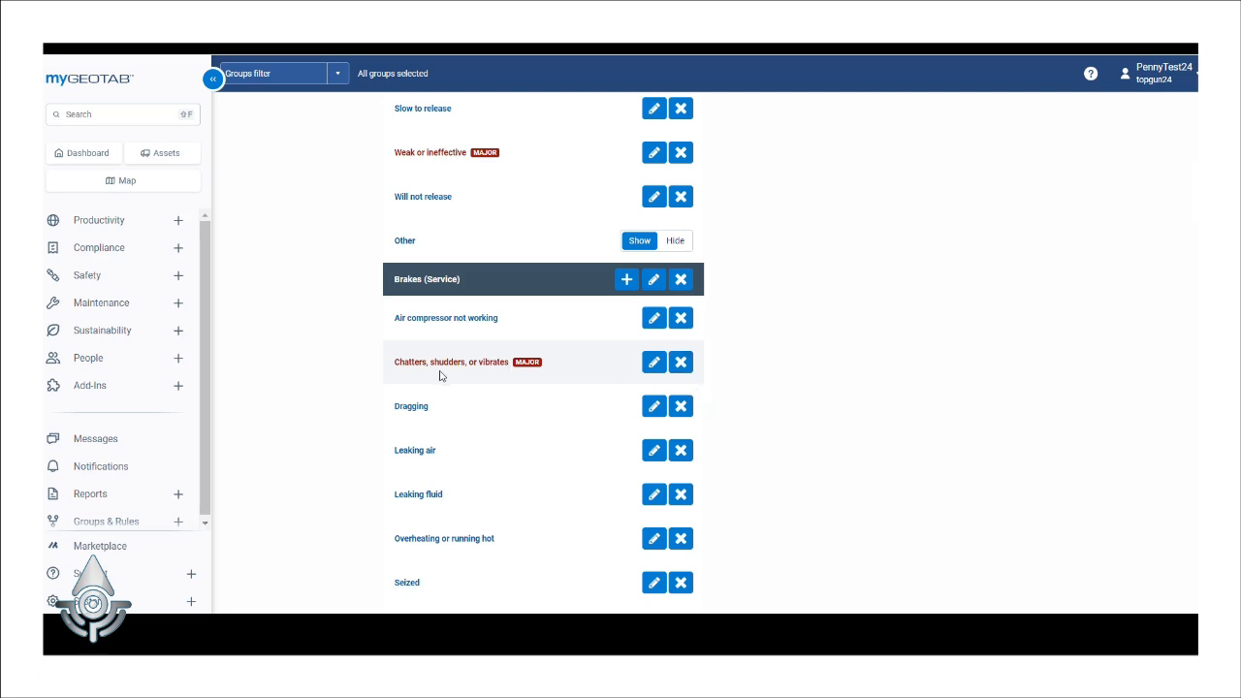
pyautogui.press('ctrl')
pyautogui.press('ctrl')
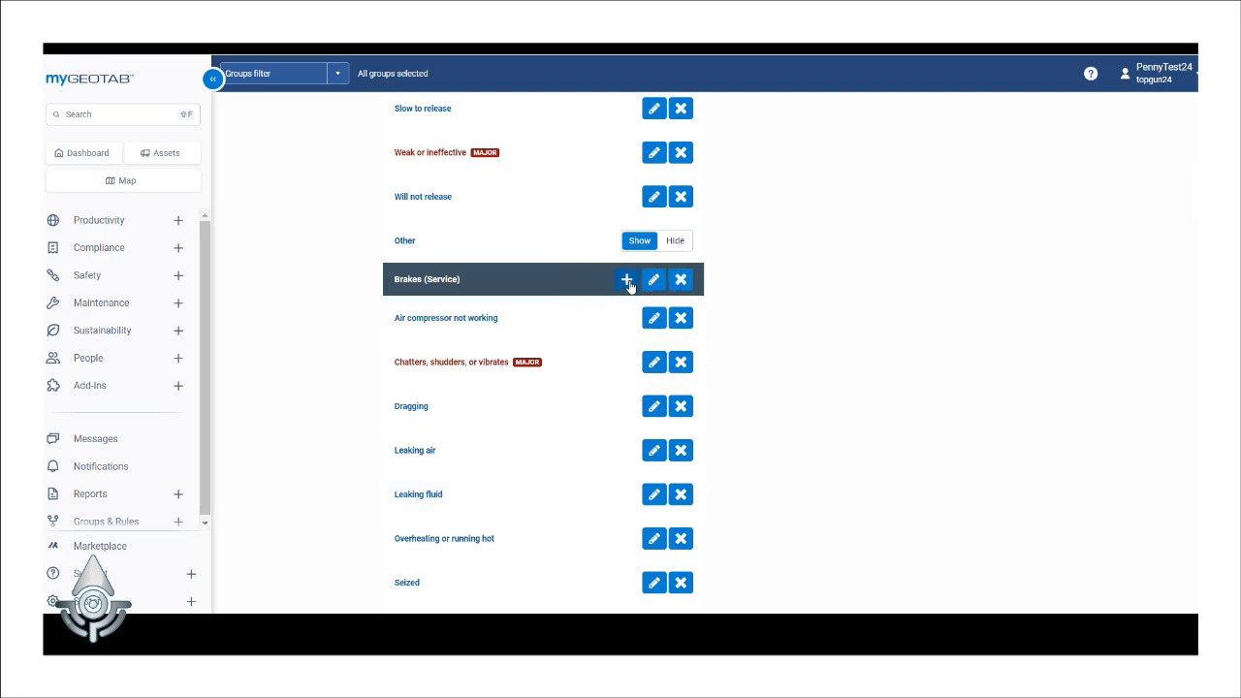
# Make the Brakes (Parking) part required in the defect list
pyautogui.scroll(3, 630, 286)
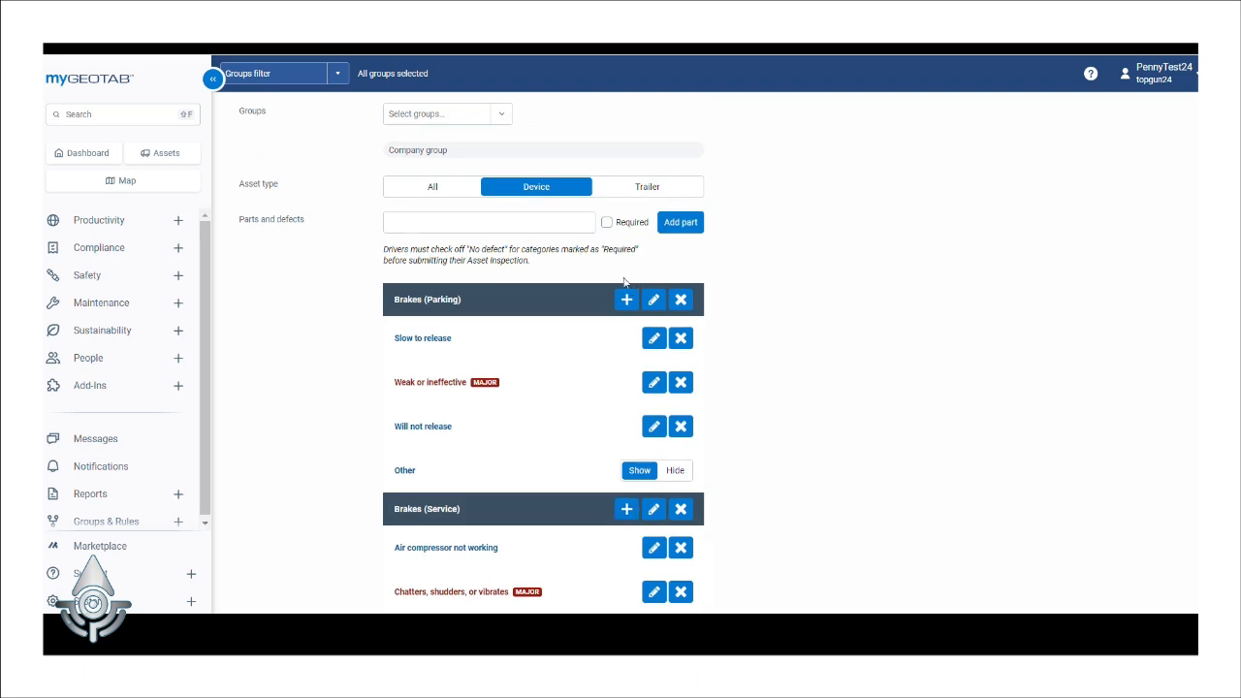
pyautogui.click(688, 223)
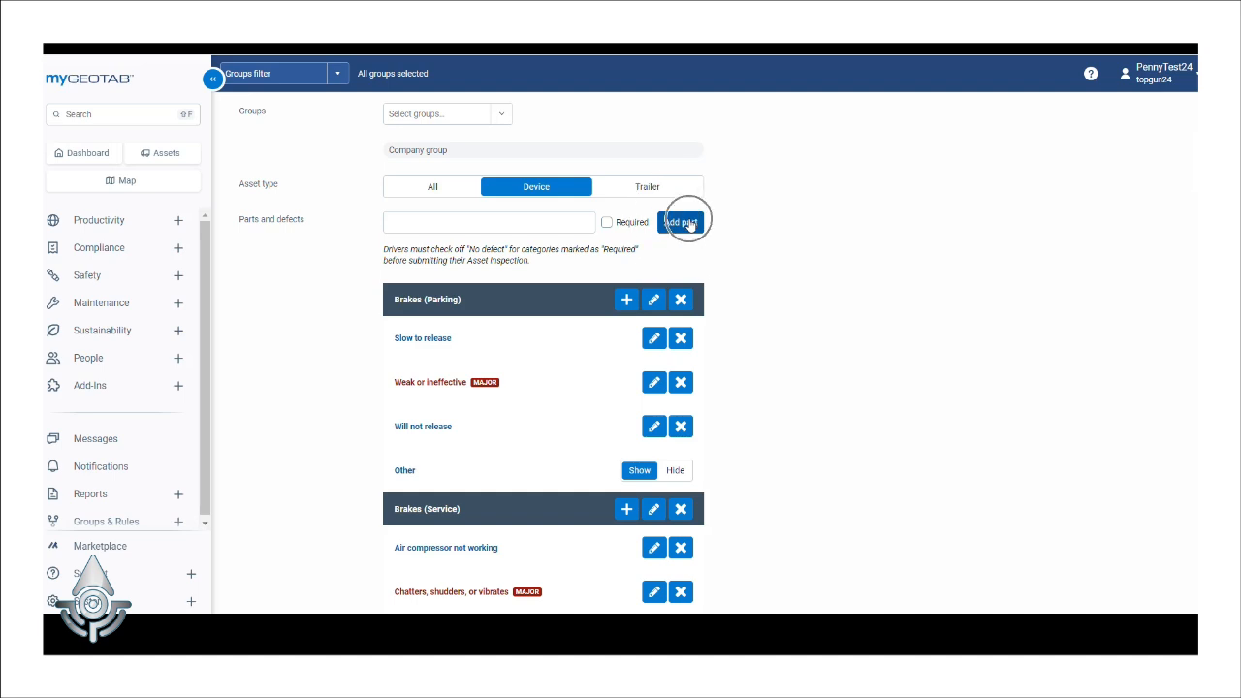
pyautogui.click(690, 224)
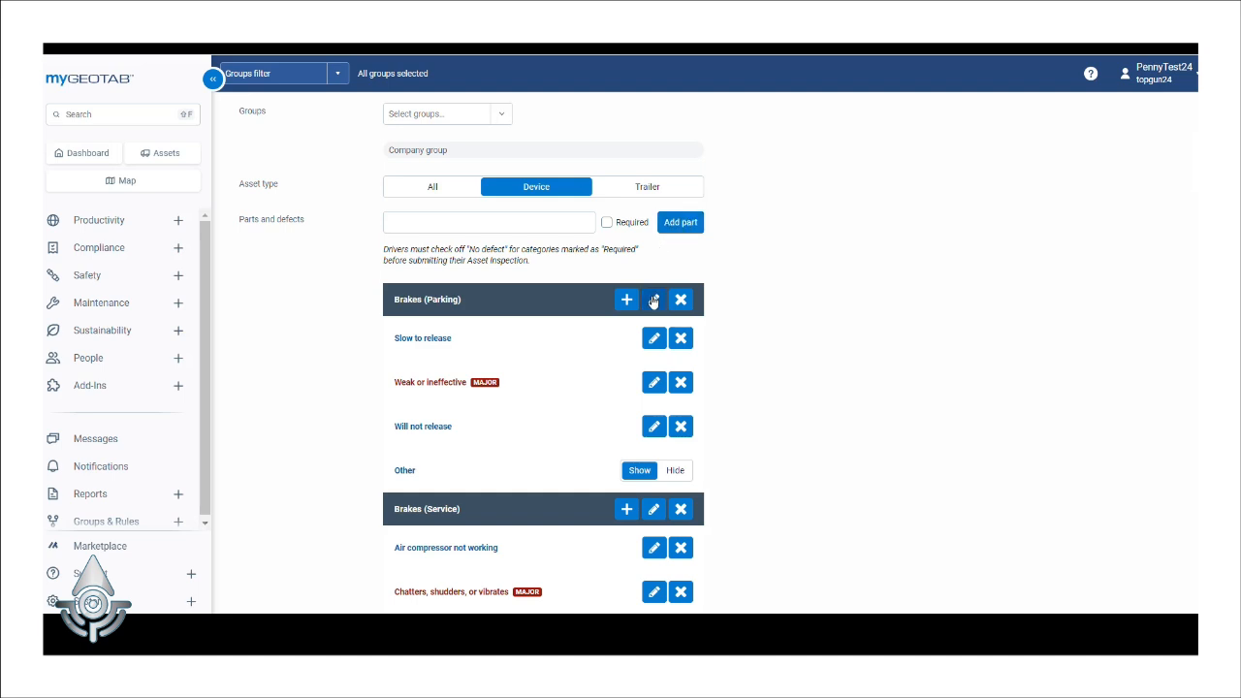
pyautogui.press('ctrl')
pyautogui.press('ctrl')
pyautogui.press('ctrl')
pyautogui.click(654, 300)
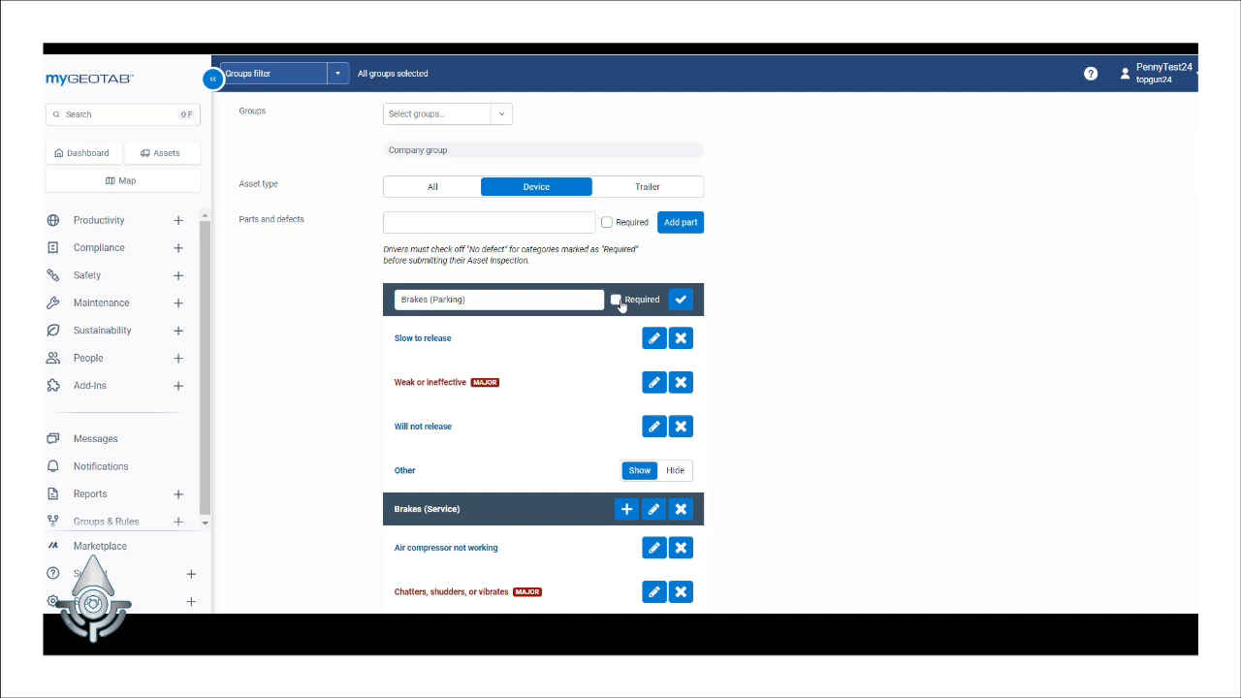
pyautogui.press('ctrl')
pyautogui.press('ctrl')
pyautogui.click(618, 302)
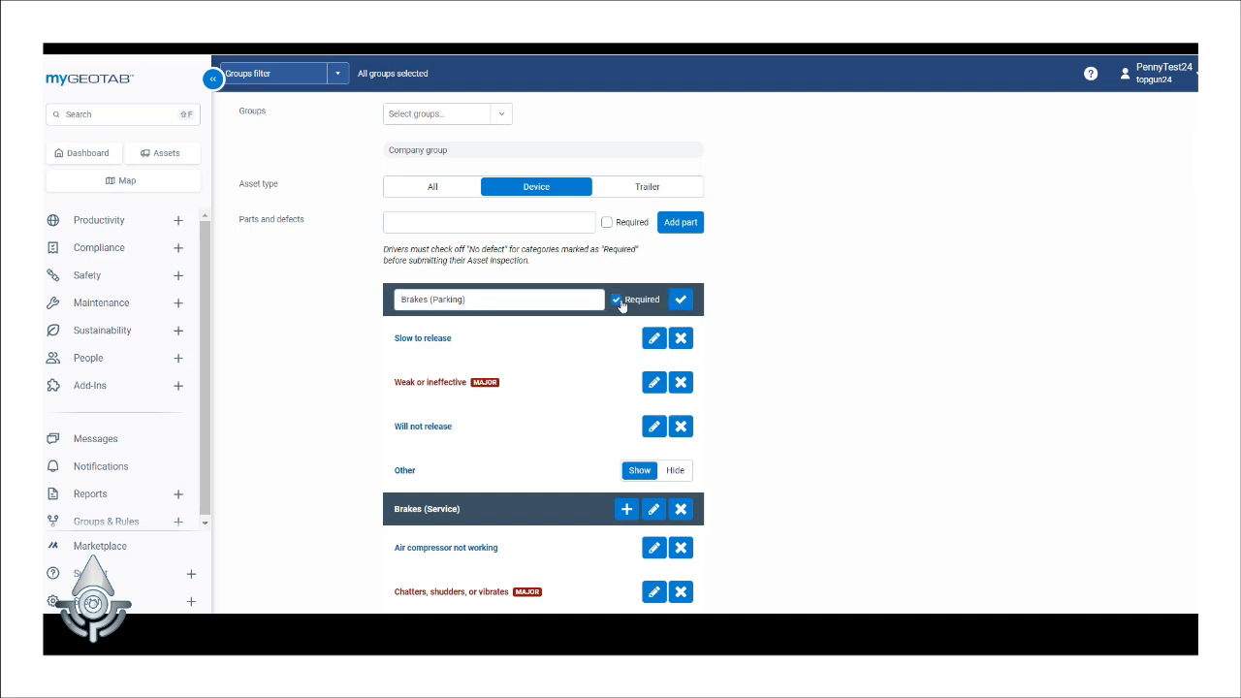
pyautogui.click(682, 301)
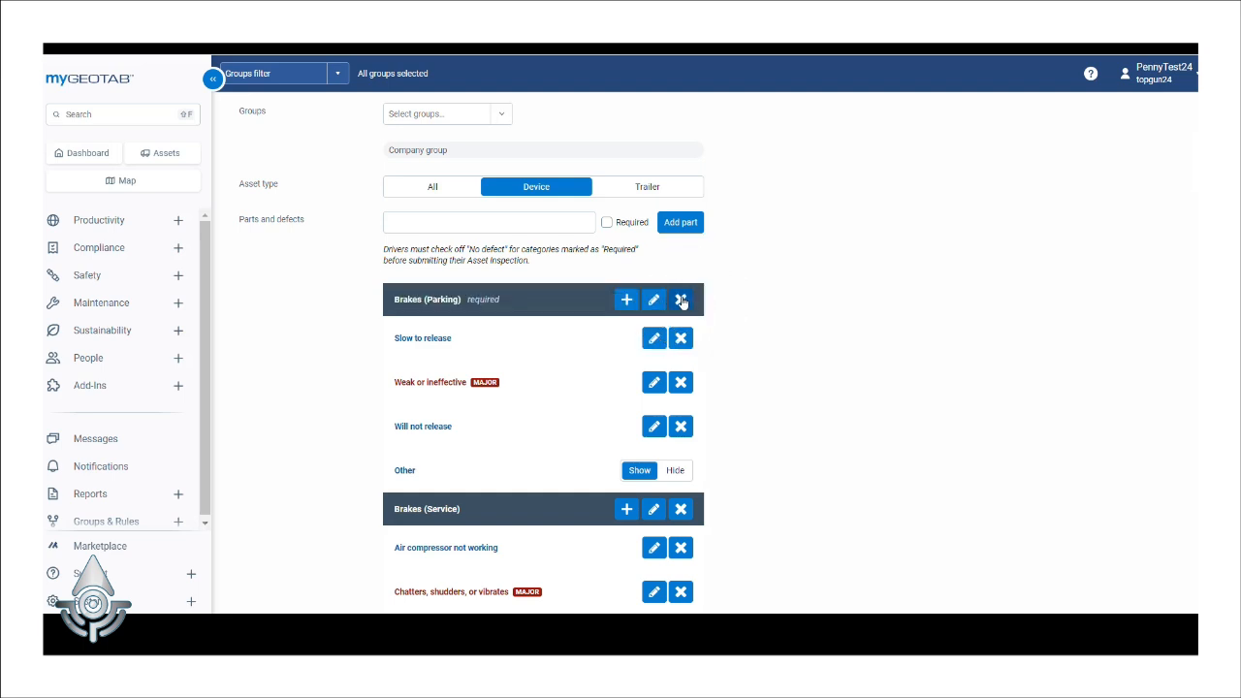